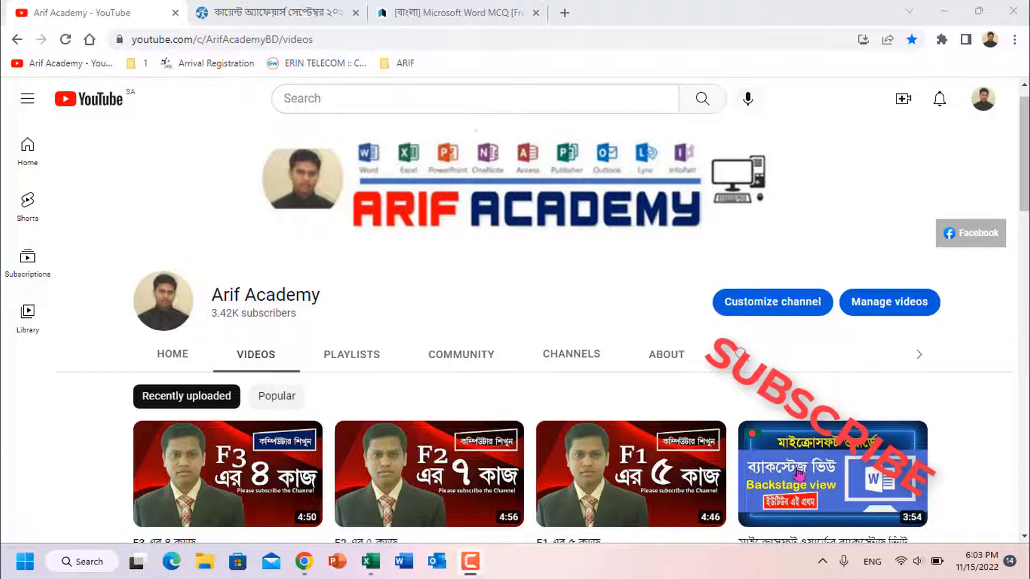
- Bring the Cleaning Machines Reports workbook forward and select cells A3:D6 of the machines table
mouse_move(371, 561)
left_click(378, 505)
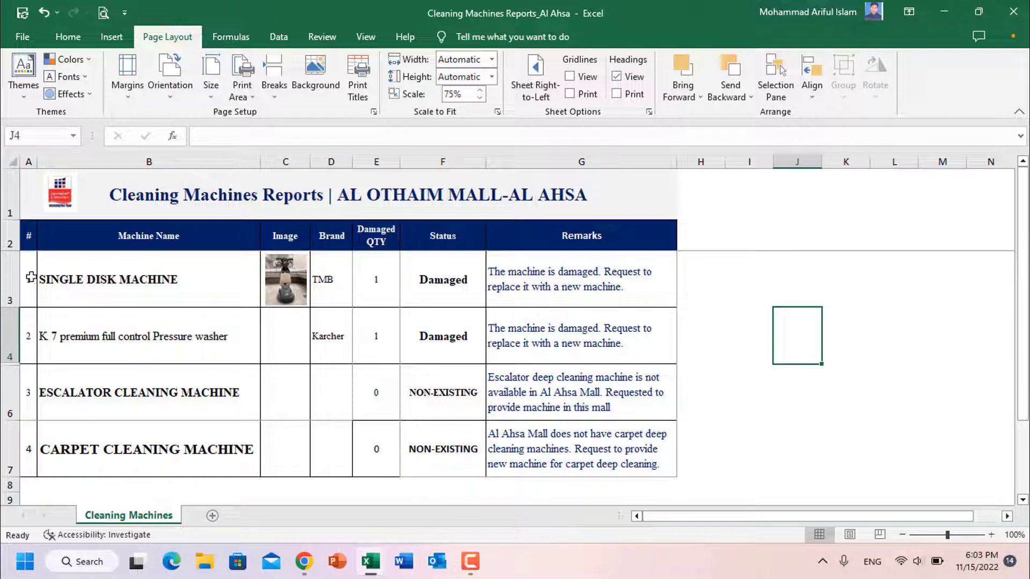
mouse_move(32, 279)
left_mouse_down()
mouse_move(326, 338)
mouse_move(328, 397)
left_mouse_up()
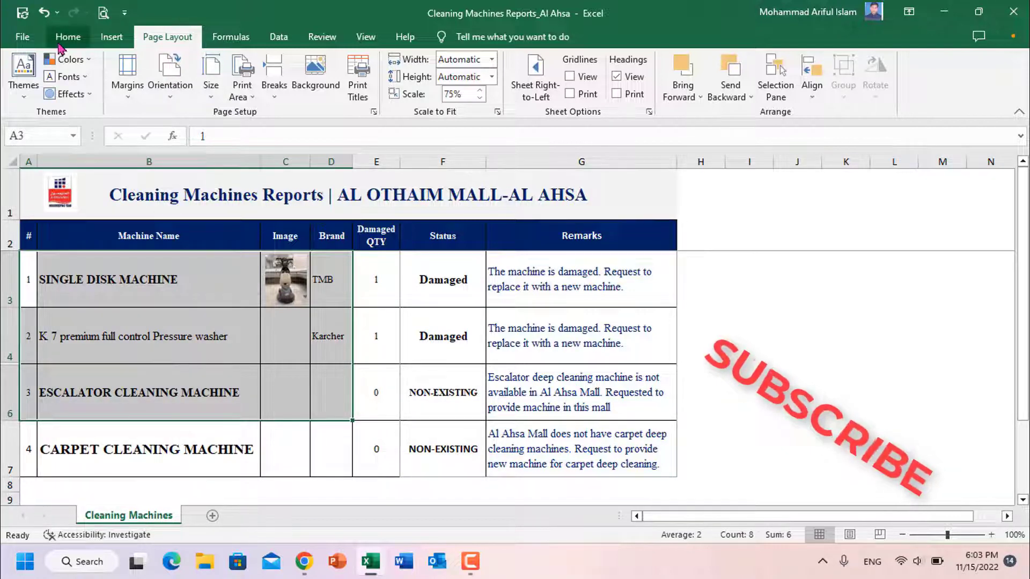
left_click(75, 40)
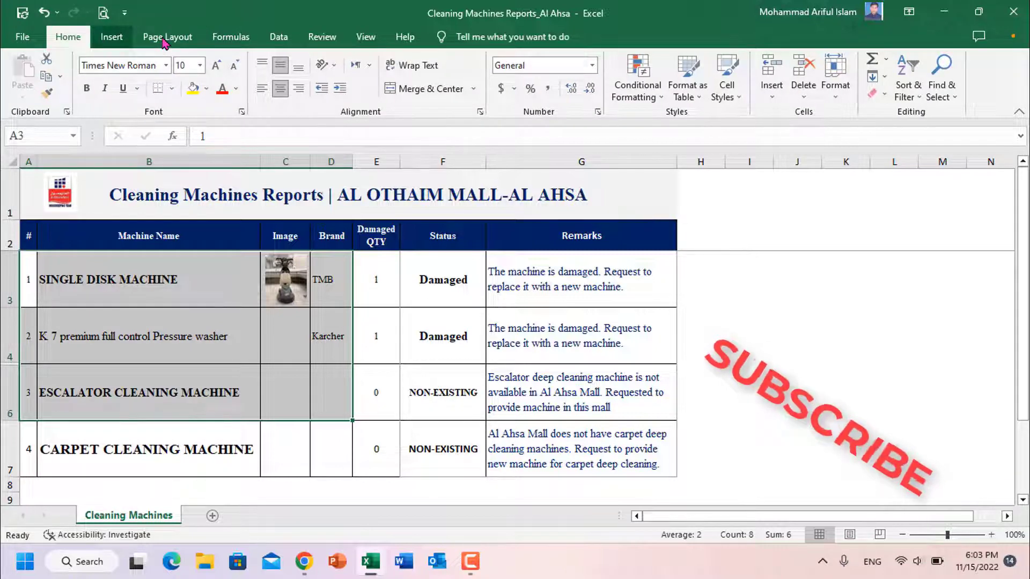
scroll(164, 42, "down", 1)
scroll(164, 42, "down", 1)
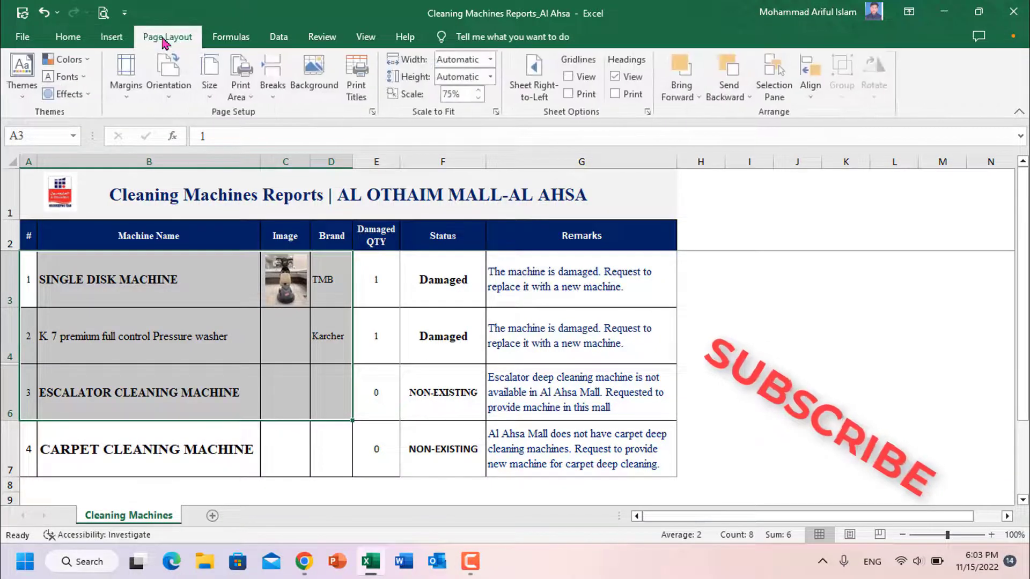
- Define the selected cells A3:D6 as the sheet's print area
left_click(248, 91)
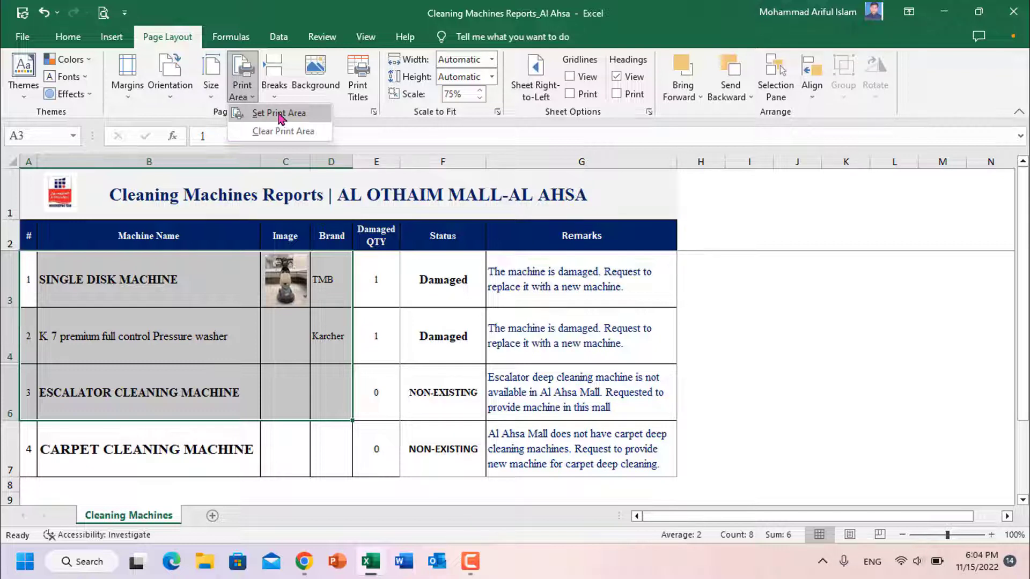
left_click(280, 114)
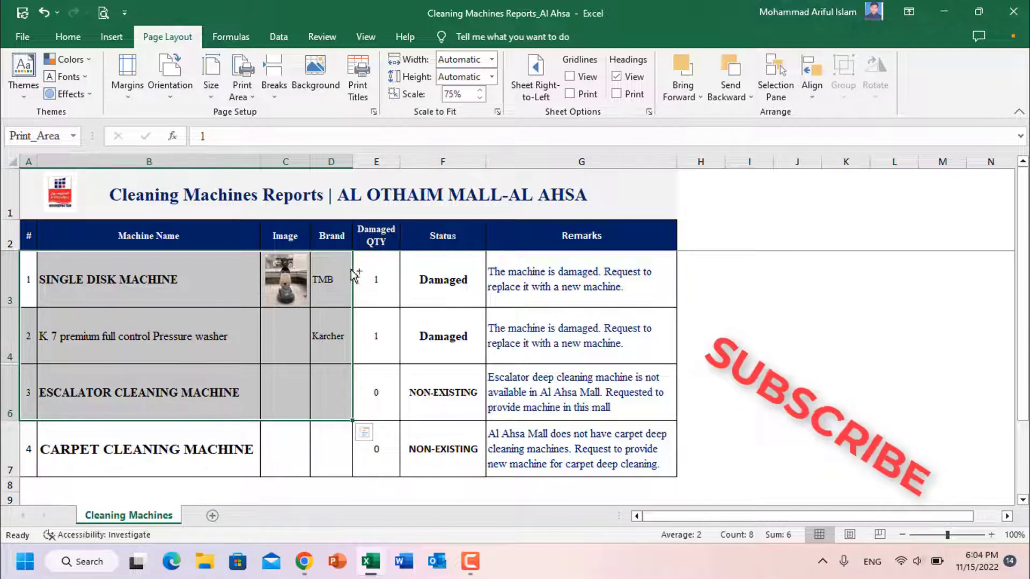
- Select cells E3:G7 (damaged quantity, status, remarks) and set them as the print area
left_click_drag(377, 280, 638, 471)
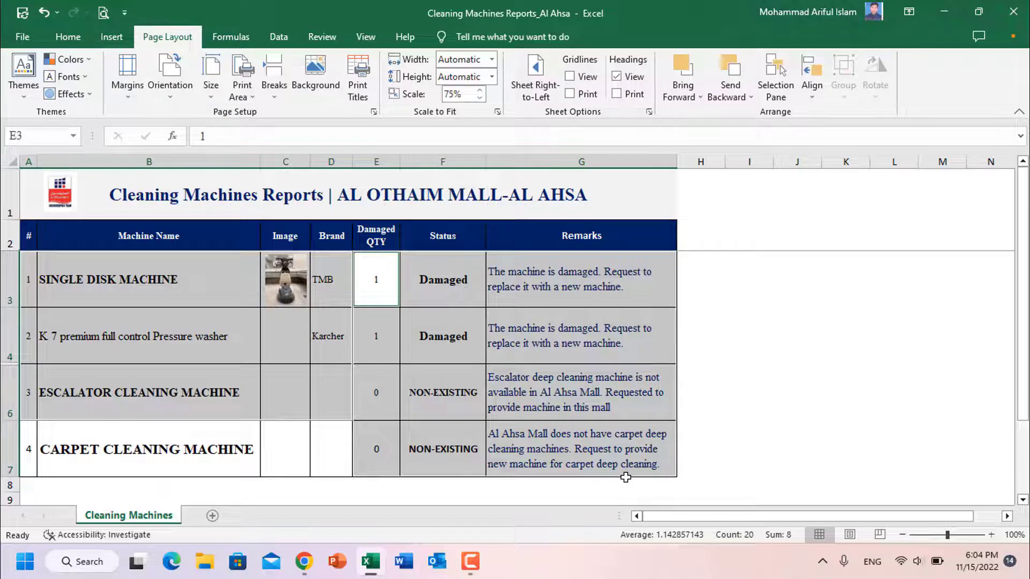
left_click(246, 91)
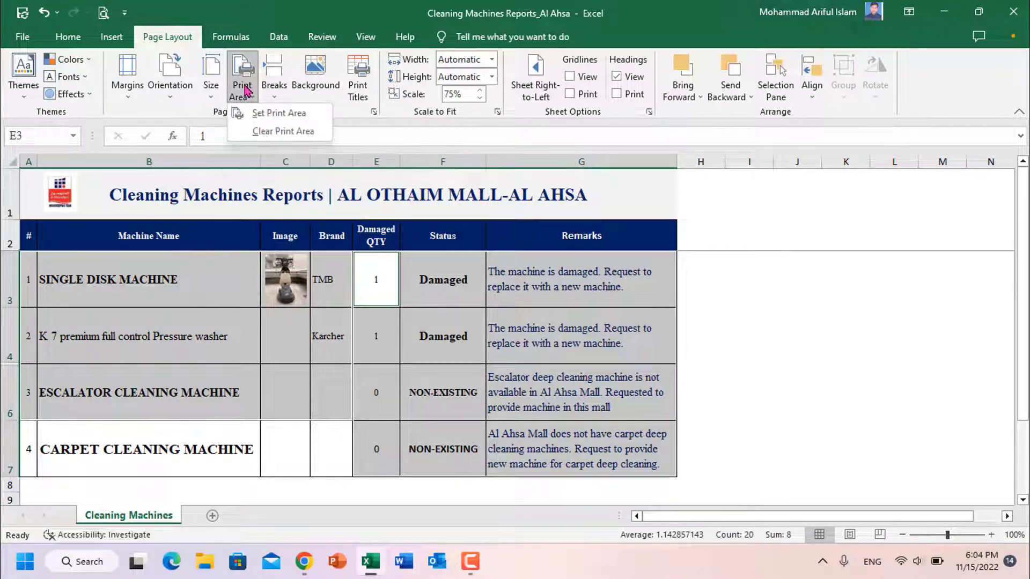
left_click(295, 114)
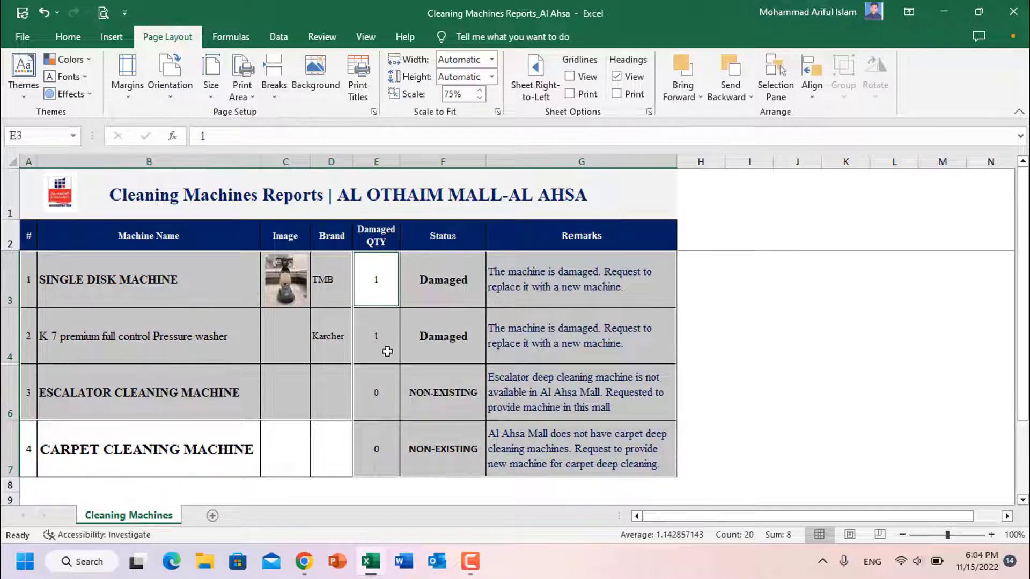